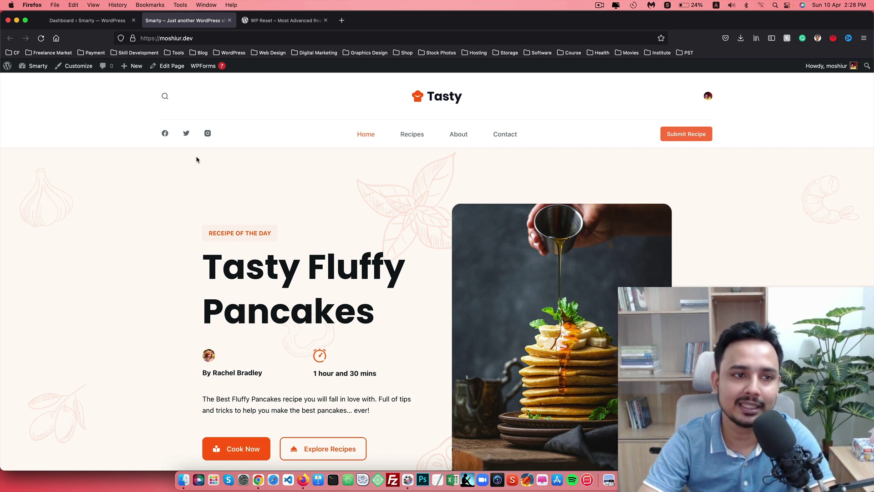
# - Search for WP Reset among the plugins available to add to the WordPress site
pyautogui.click(75, 20)
pyautogui.moveTo(18, 258)
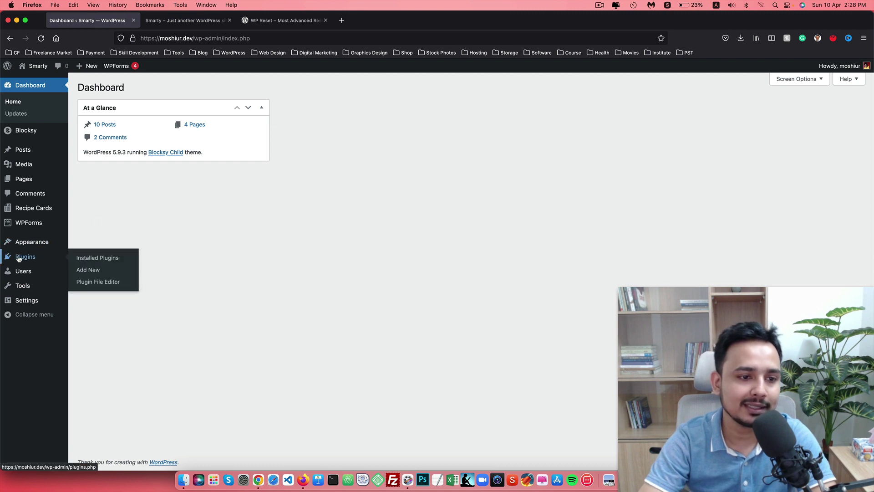
pyautogui.click(85, 257)
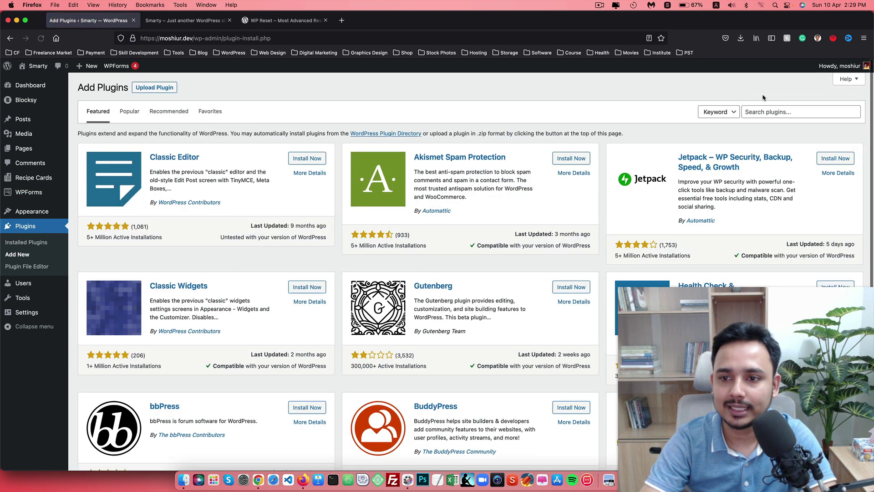
pyautogui.click(760, 112)
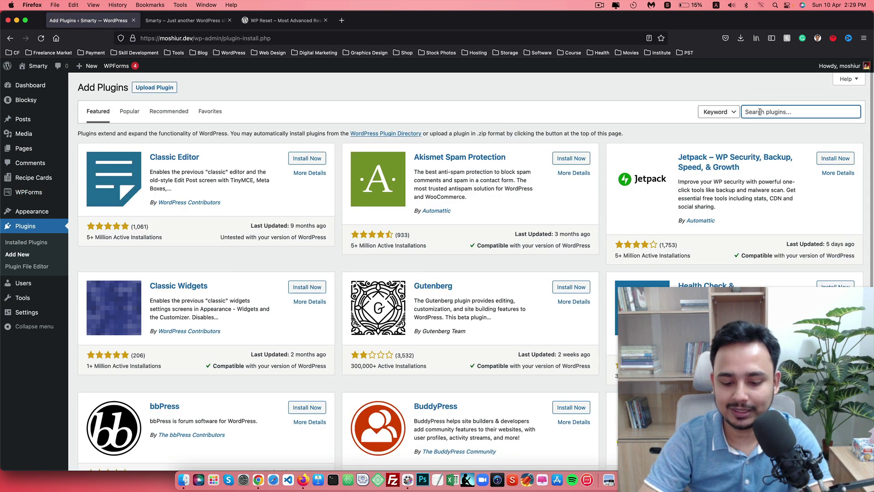
pyautogui.write('WP Reset')
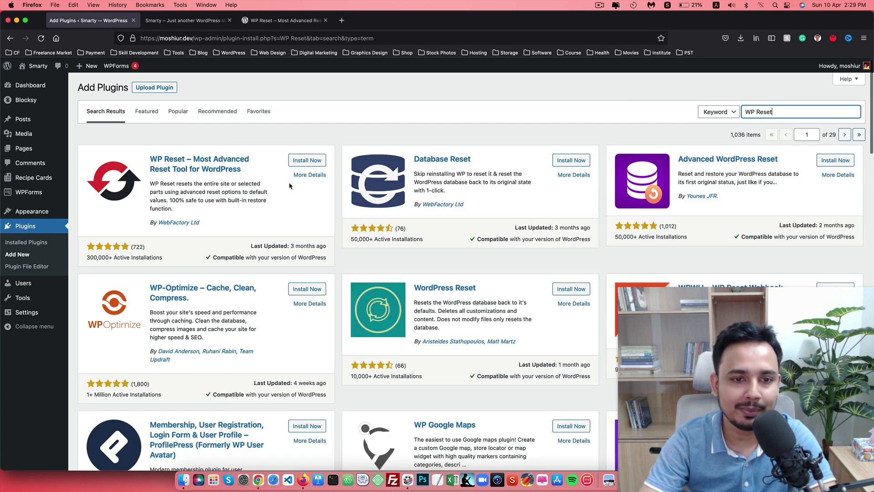
# - Install and activate the WP Reset – Most Advanced Reset Tool plugin, and dismiss its welcome notice
pyautogui.click(306, 161)
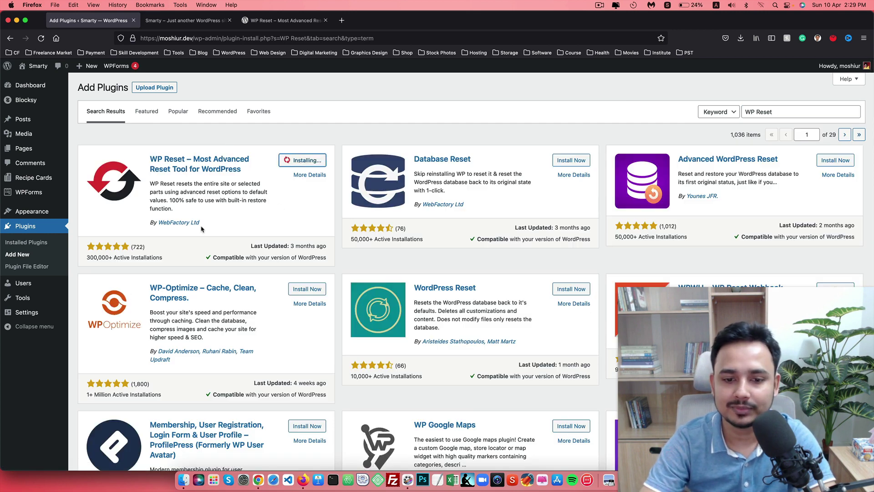
pyautogui.click(303, 160)
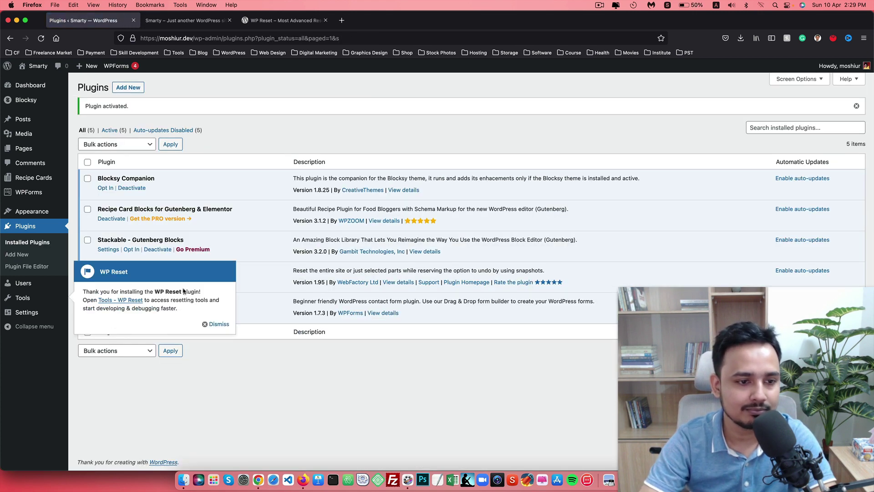
pyautogui.click(219, 324)
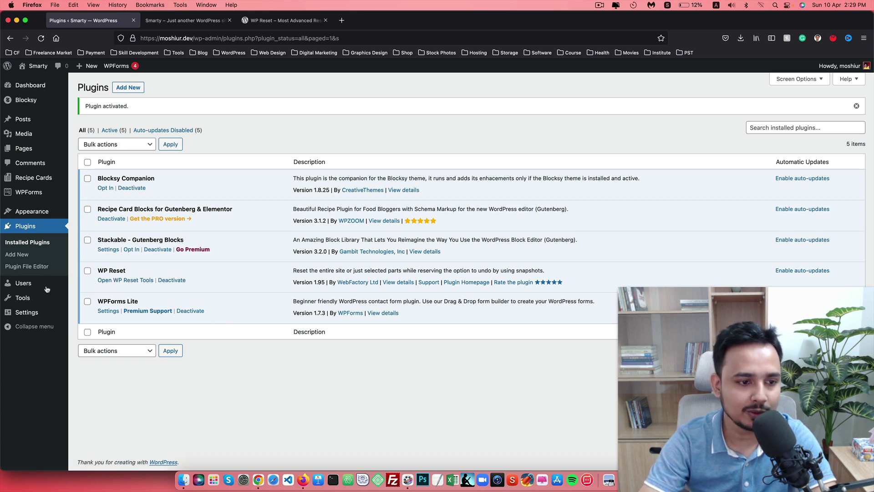
# - Open the WP Reset tools and review the table of deleted data and the Site Reset options
pyautogui.moveTo(25, 297)
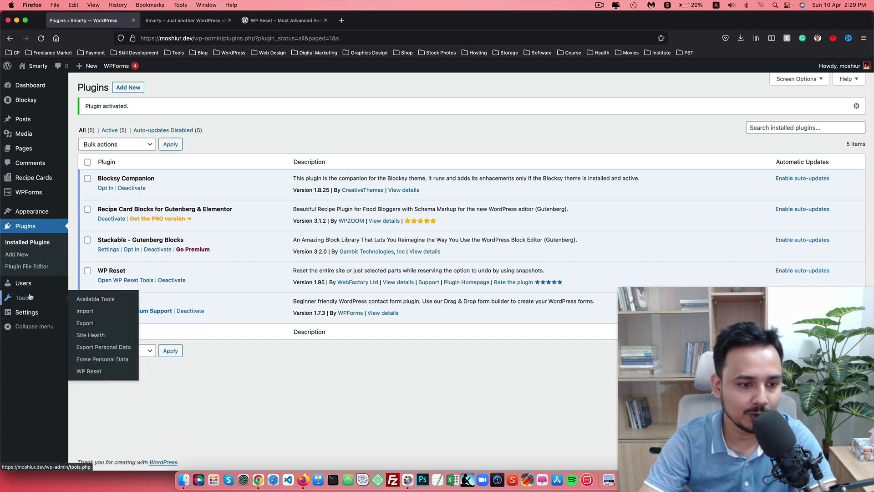
pyautogui.click(91, 371)
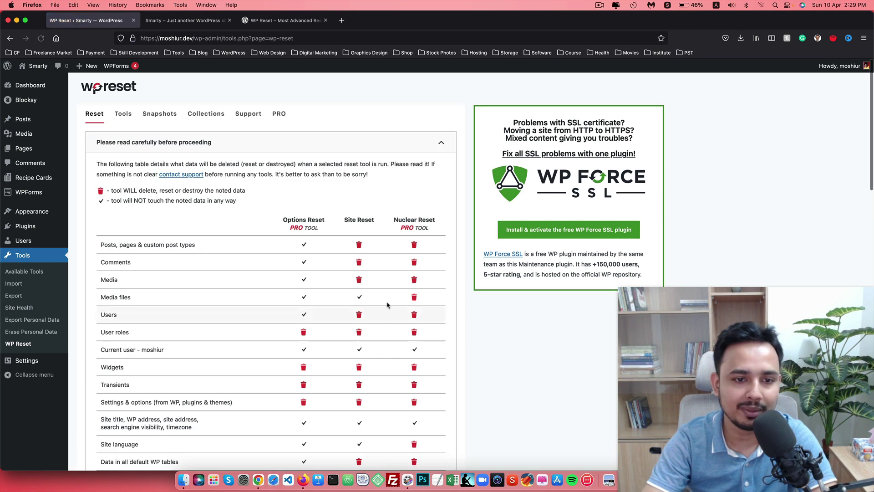
pyautogui.scroll(-5, 300, 295)
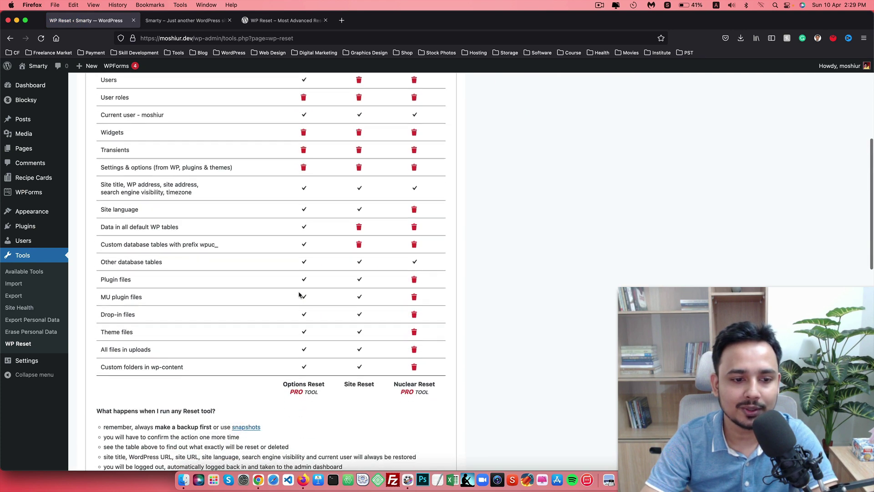
pyautogui.scroll(-12, 299, 295)
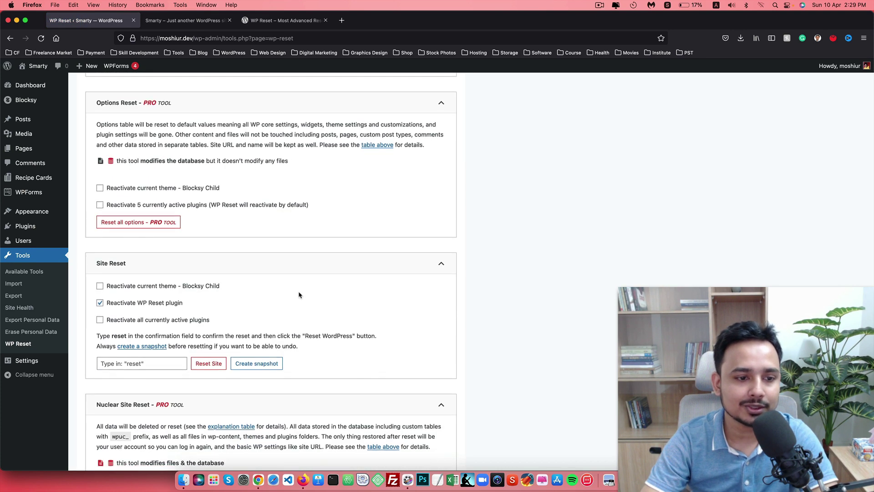
pyautogui.scroll(-3, 299, 295)
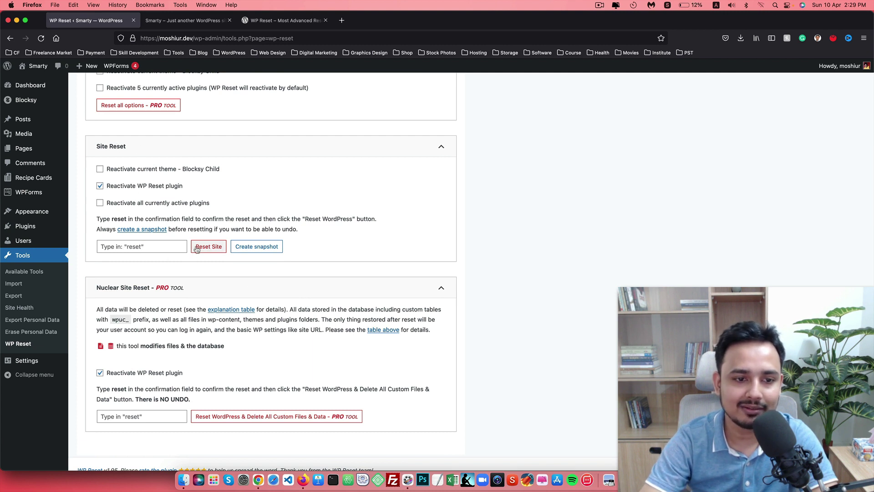
pyautogui.click(124, 247)
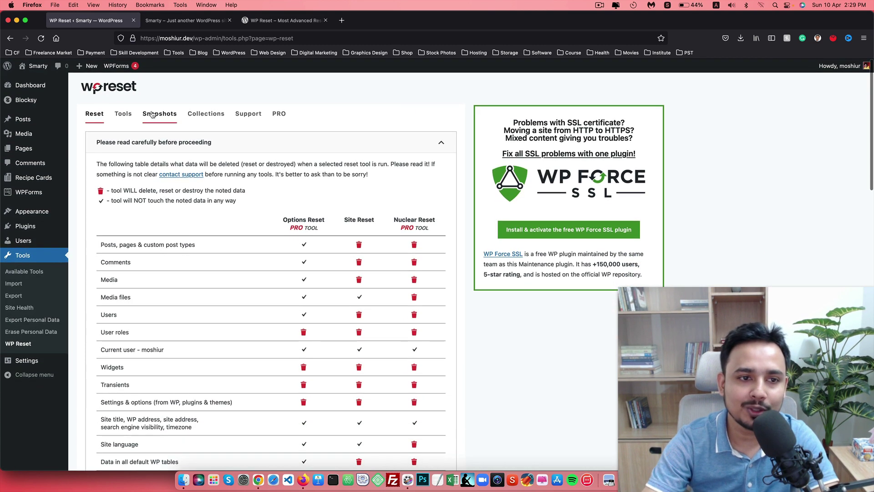
# - Create a WP Reset database snapshot named "Smarty 01" and check it among the user created snapshots
pyautogui.click(160, 113)
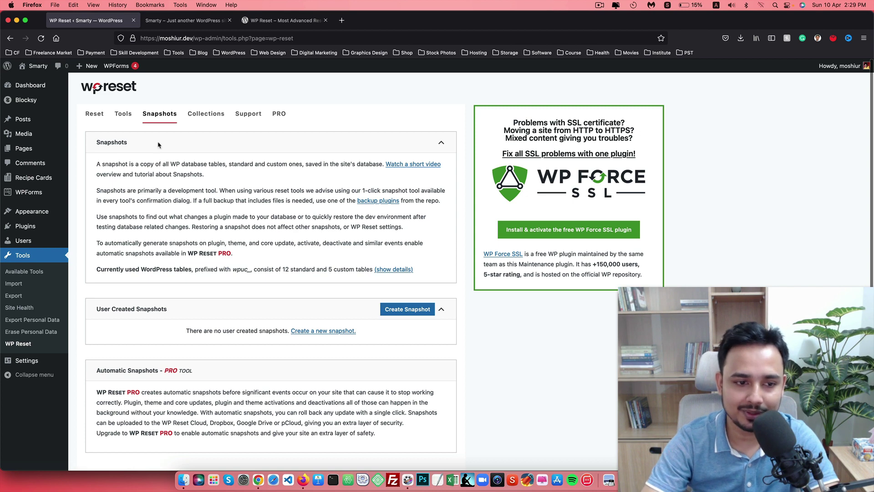
pyautogui.scroll(-1, 171, 187)
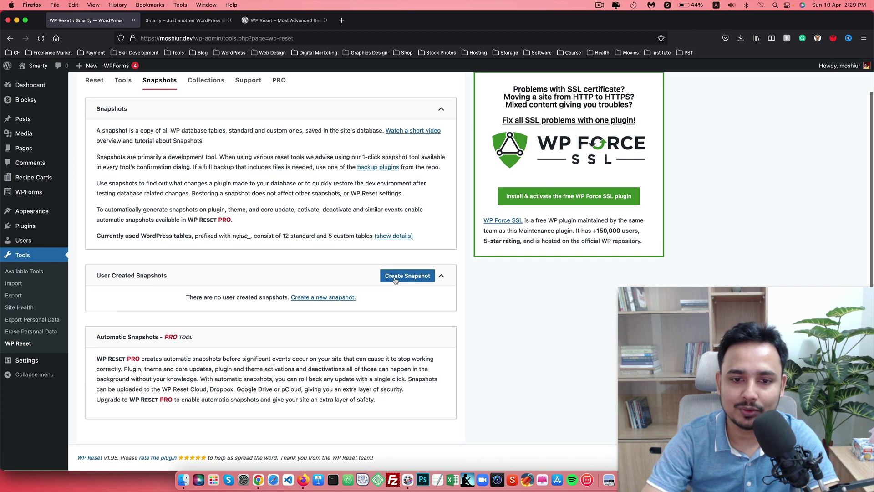
pyautogui.click(385, 281)
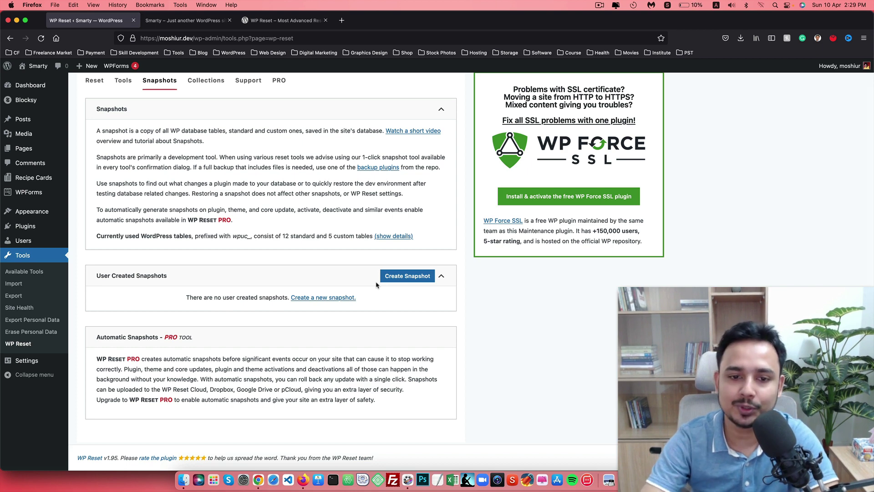
pyautogui.click(395, 278)
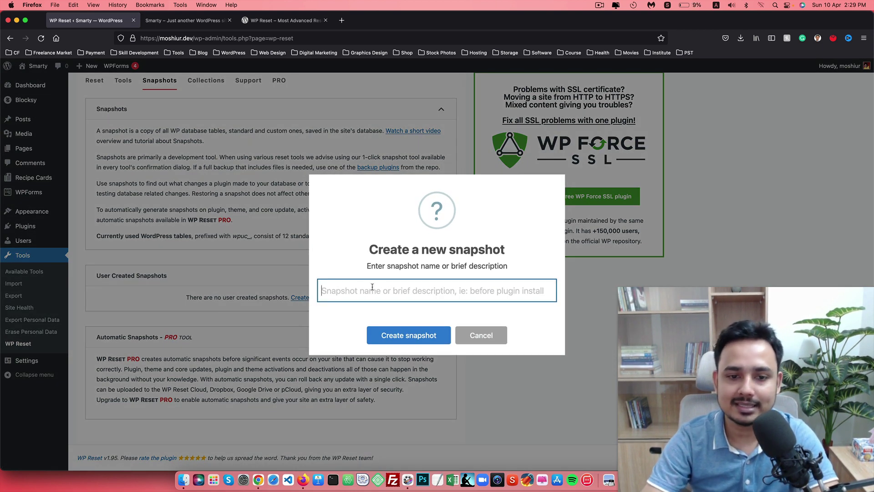
pyautogui.write('A')
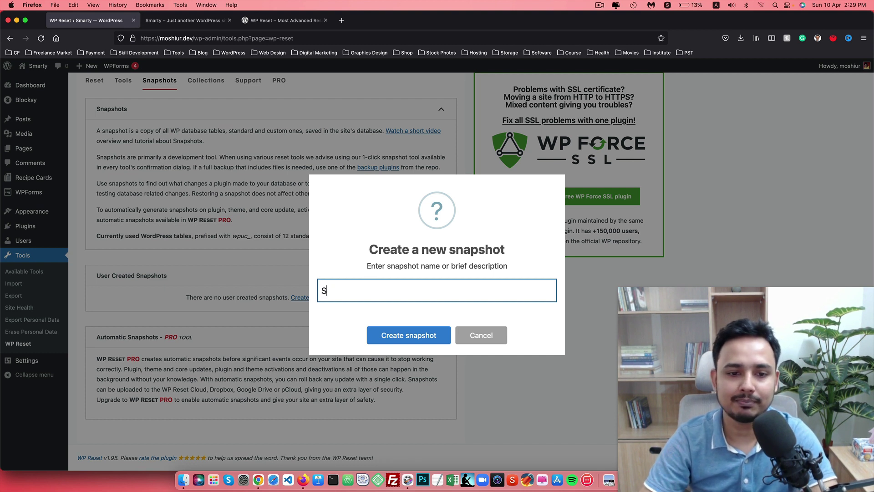
pyautogui.write('marty')
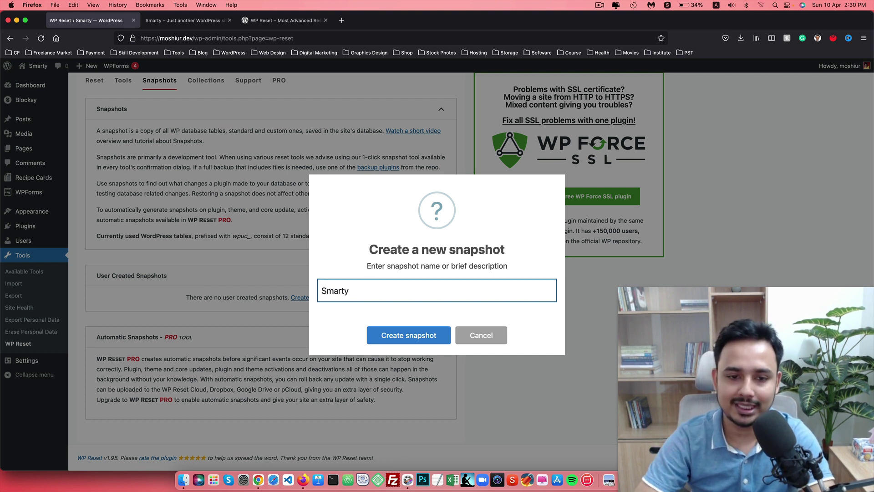
pyautogui.write(' 01')
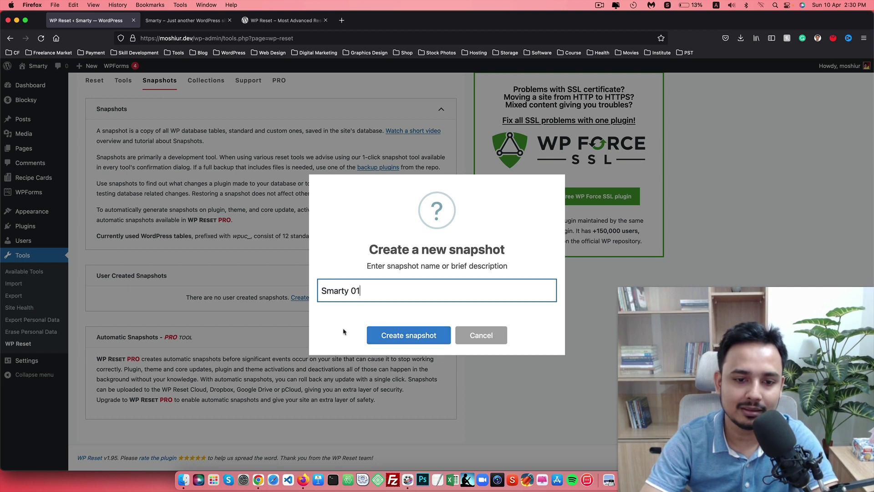
pyautogui.click(396, 340)
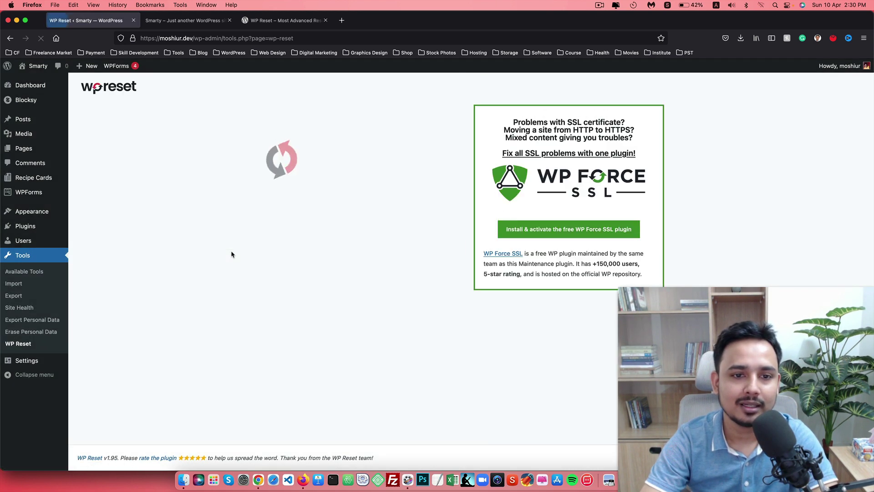
pyautogui.scroll(-3, 231, 253)
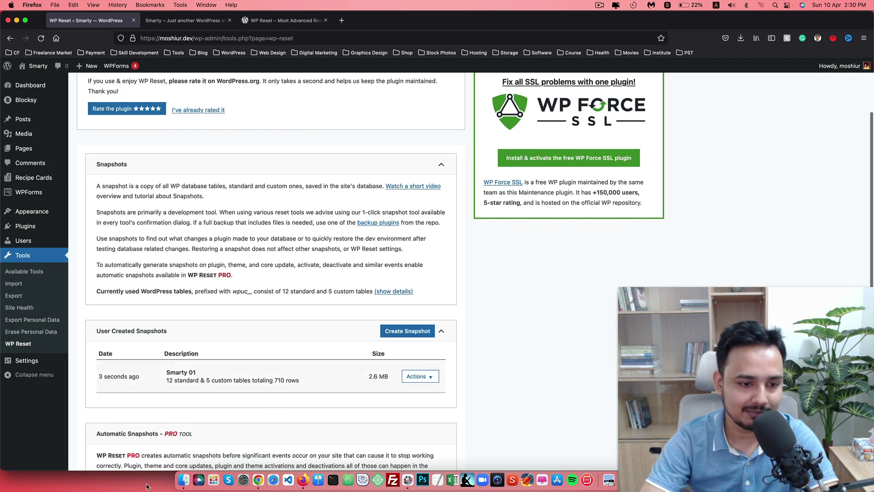
# - Run Site Reset with only the WP Reset plugin reactivated, entering "reset" as confirmation and confirming the WordPress reset
pyautogui.scroll(3, 165, 379)
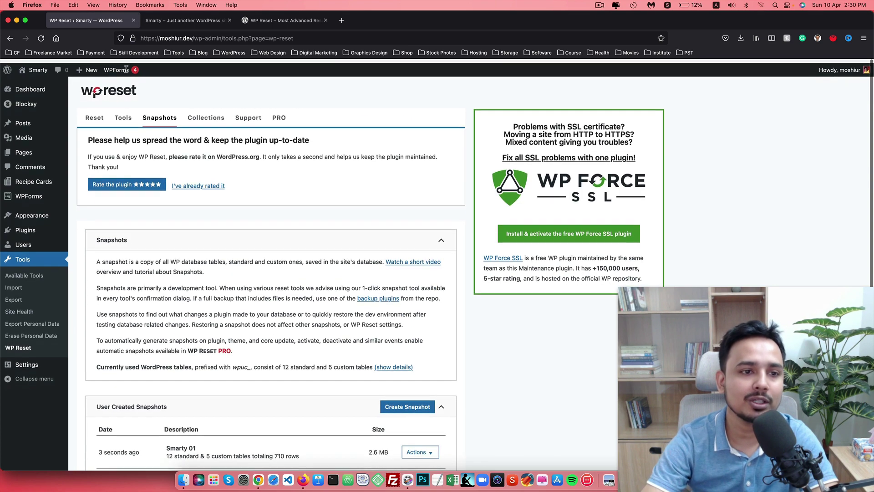
pyautogui.click(94, 113)
pyautogui.scroll(-20, 153, 208)
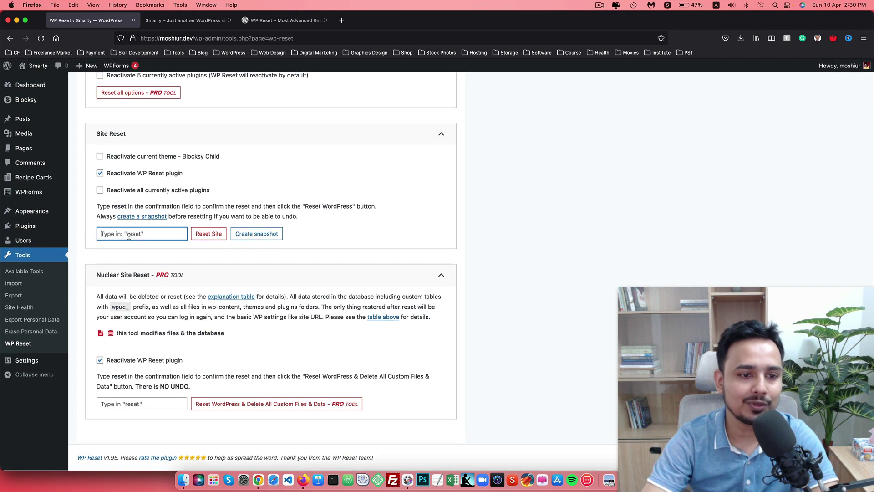
pyautogui.click(136, 234)
pyautogui.write('reset')
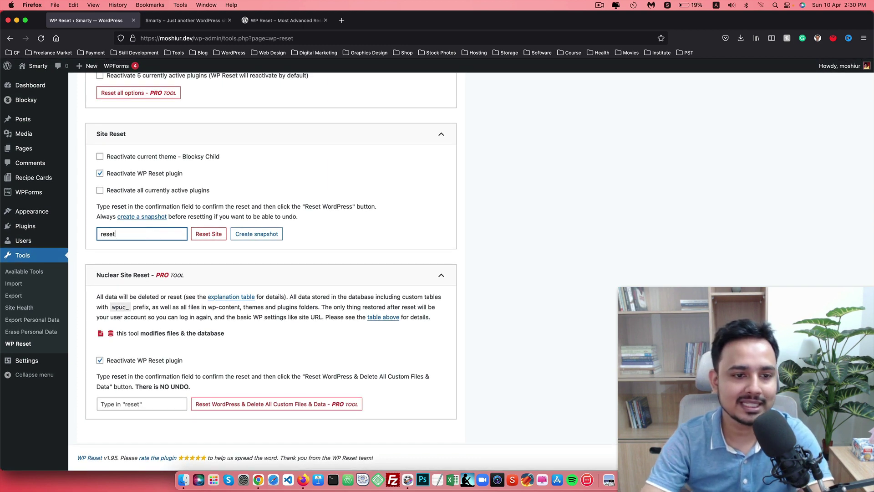
pyautogui.click(207, 236)
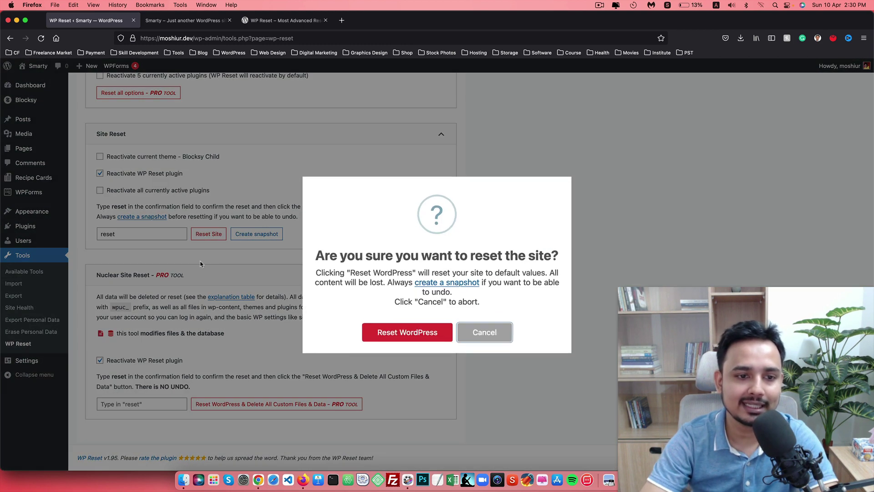
pyautogui.click(388, 335)
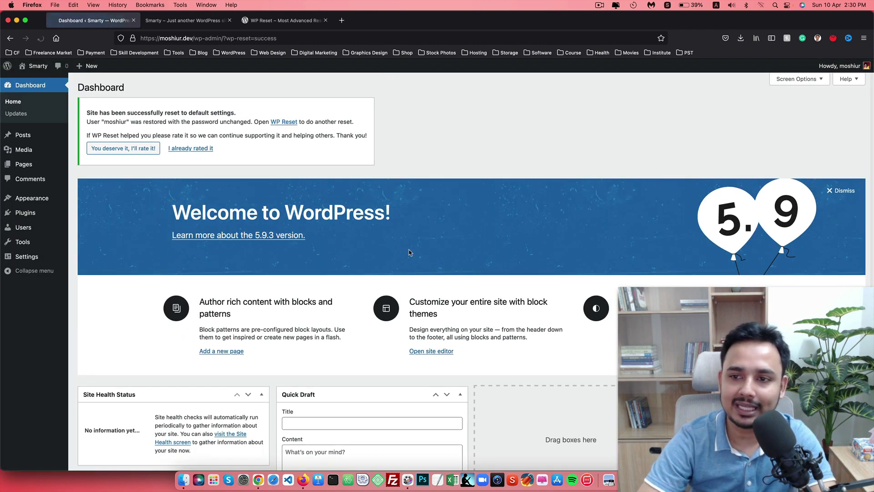
# - Reload the site's front end and look over the home page after the reset
pyautogui.click(181, 20)
pyautogui.click(41, 38)
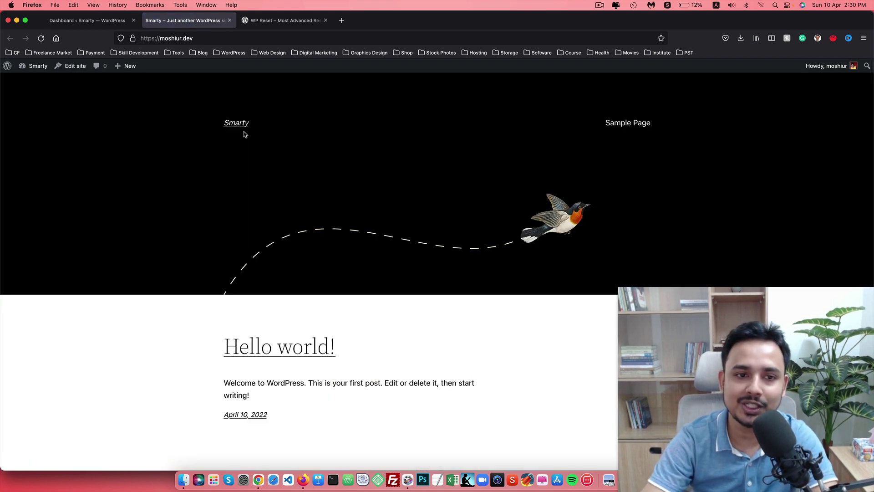
pyautogui.scroll(-5, 244, 133)
pyautogui.scroll(6, 244, 135)
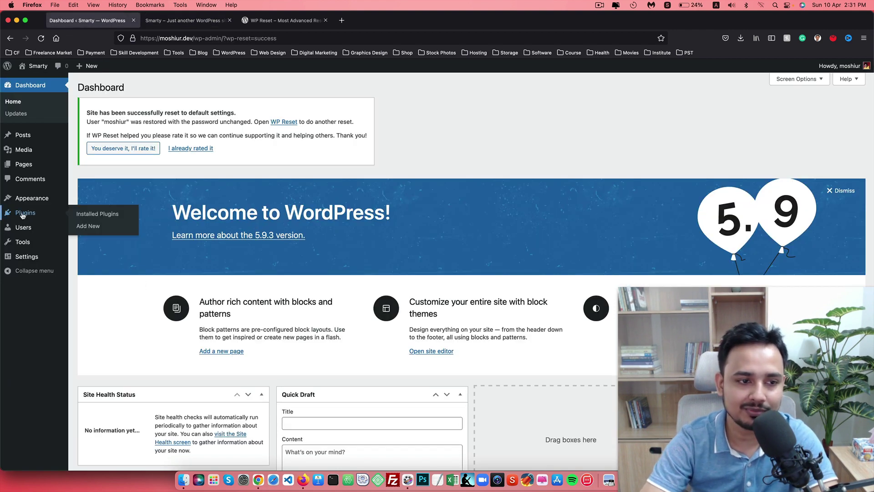
# - Open the WP Reset tools from the installed plugins and go to the user created snapshots
pyautogui.click(24, 212)
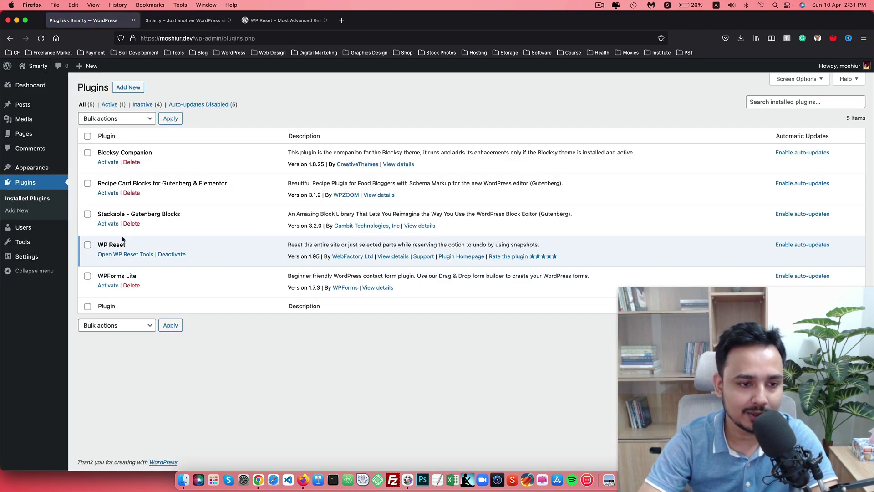
pyautogui.click(123, 255)
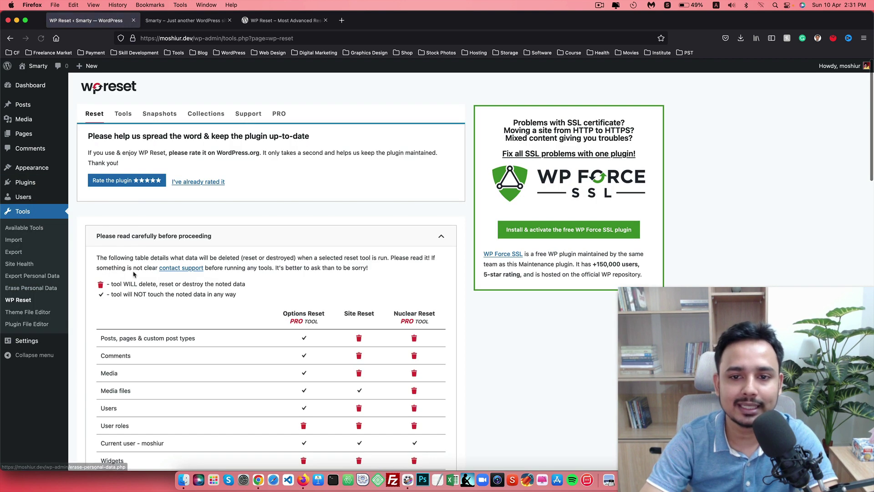
pyautogui.click(161, 115)
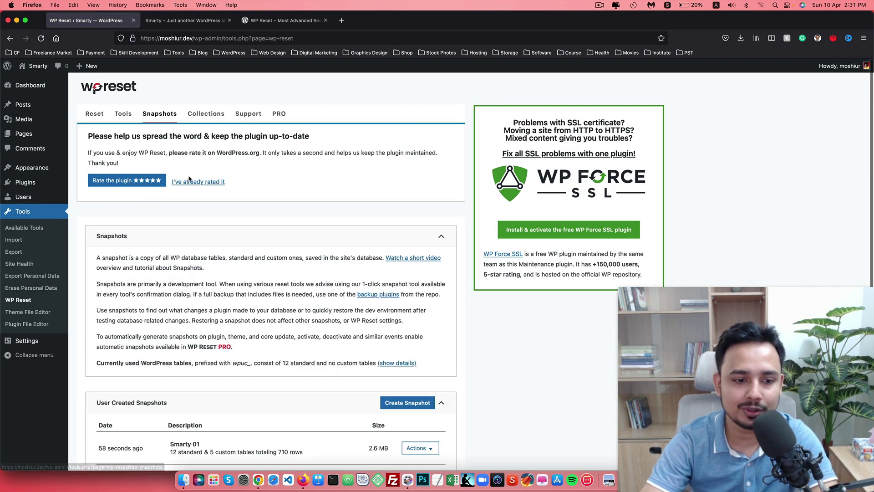
pyautogui.scroll(-3, 226, 287)
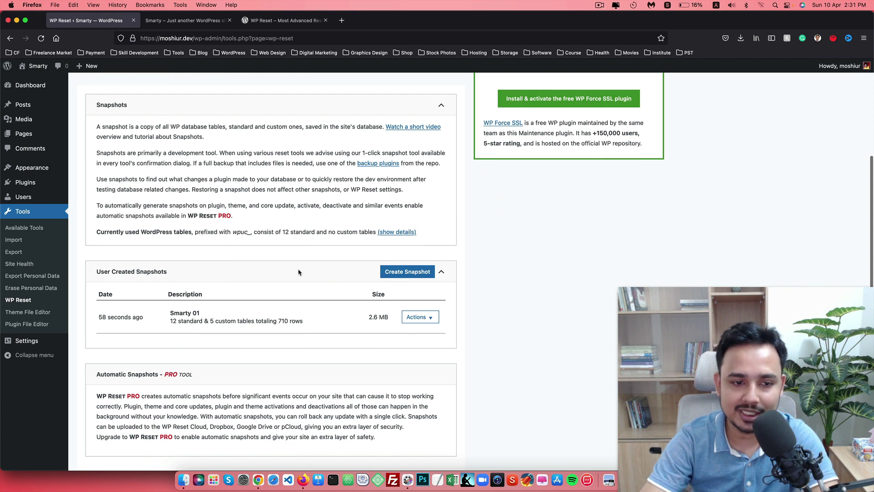
pyautogui.scroll(-1, 292, 276)
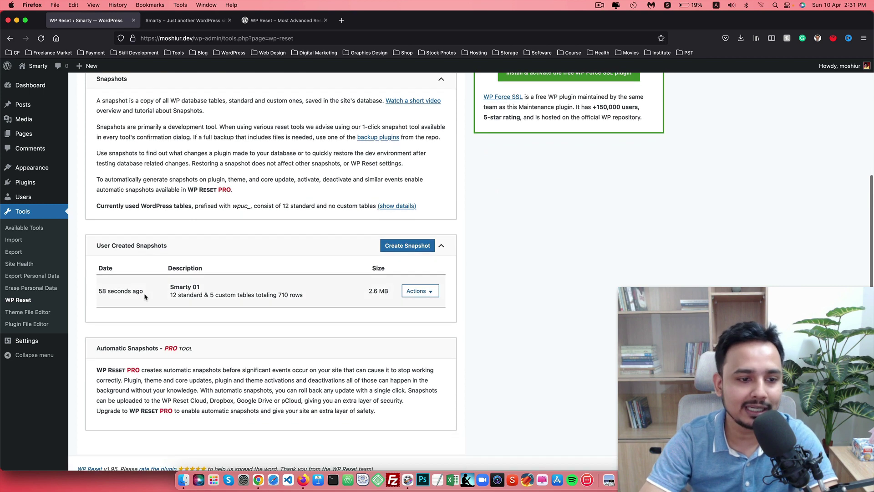
# - Restore the "Smarty 01" snapshot and confirm replacing the current database tables
pyautogui.click(431, 292)
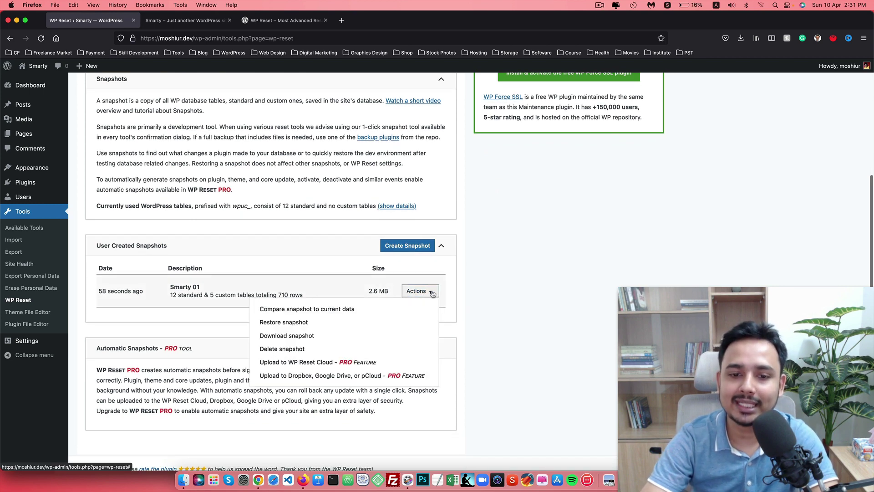
pyautogui.click(278, 322)
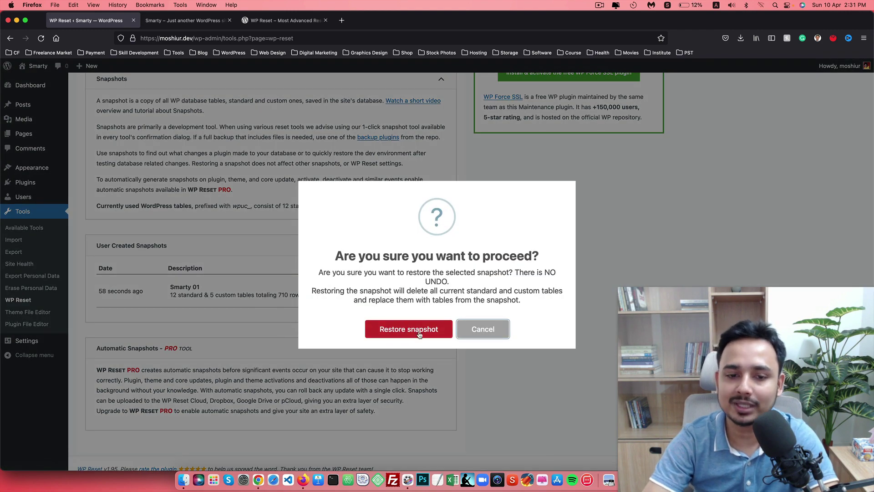
pyautogui.click(409, 328)
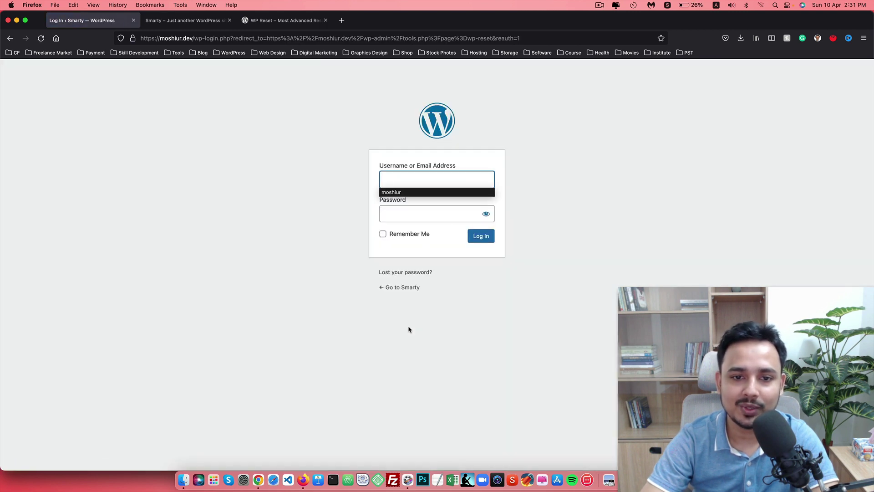
pyautogui.click(244, 212)
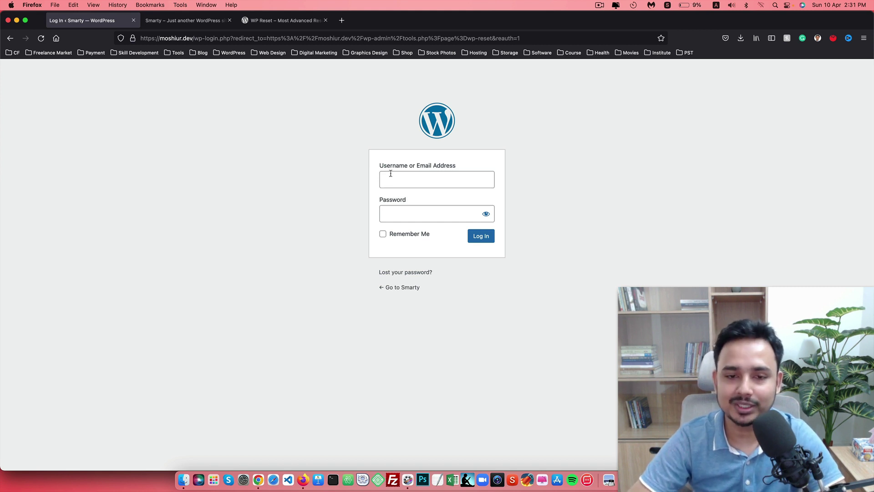
pyautogui.press('super+f')
pyautogui.write('mo')
pyautogui.click(9, 462)
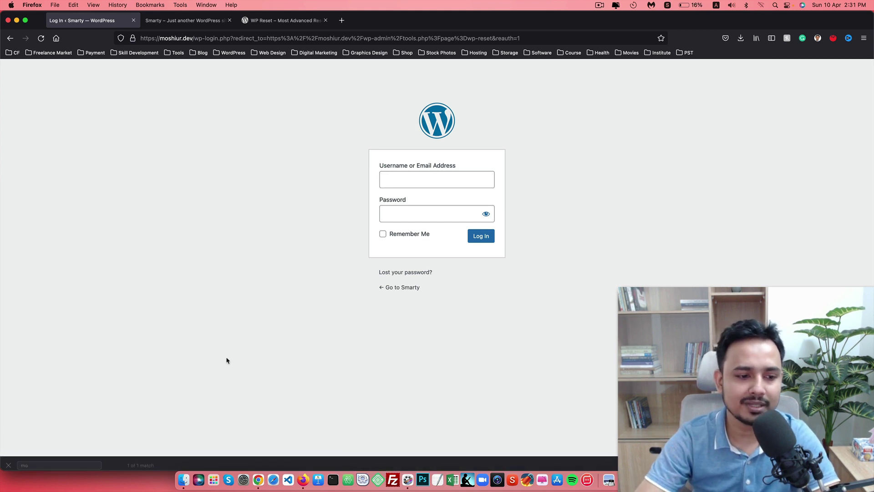
# - Log back in to WordPress with the account username and password, declining to save the login in the browser
pyautogui.click(411, 183)
pyautogui.write('moshiur')
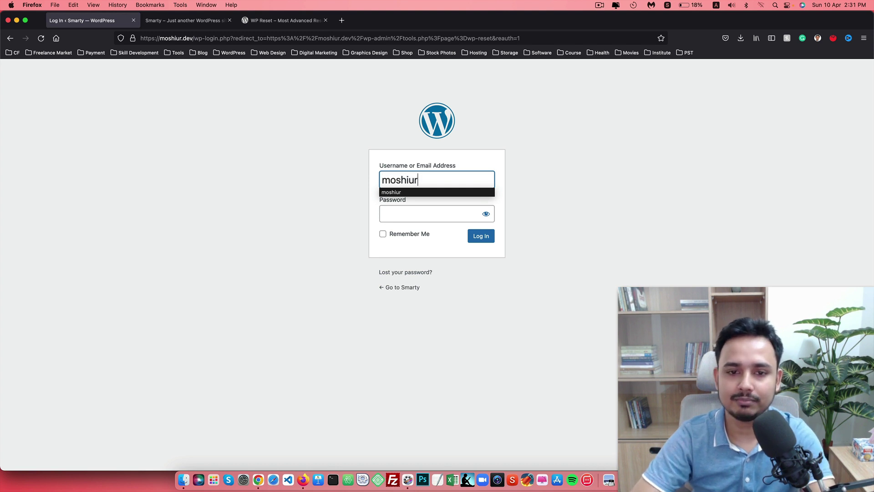
pyautogui.press('Tab')
pyautogui.write('*****')
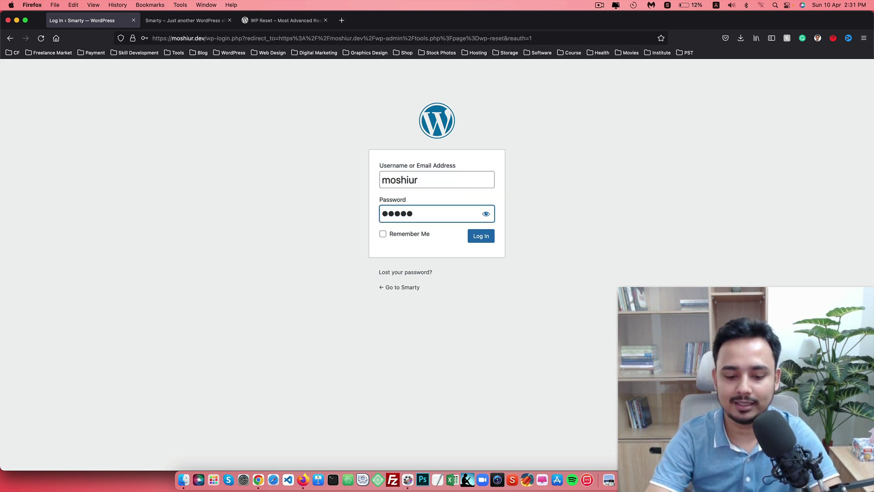
pyautogui.write('*****')
pyautogui.press('Return')
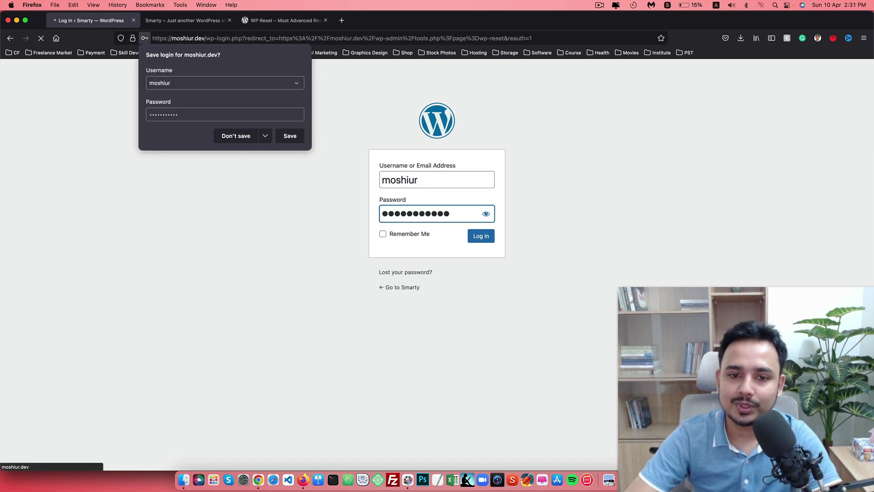
pyautogui.click(237, 134)
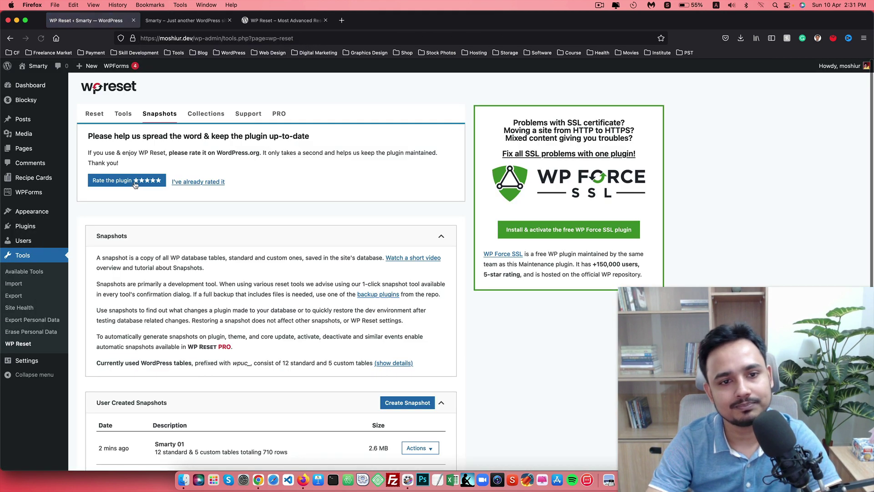
# - Reload the site's front end and check the home page and its recipe sections after the snapshot restore
pyautogui.click(186, 21)
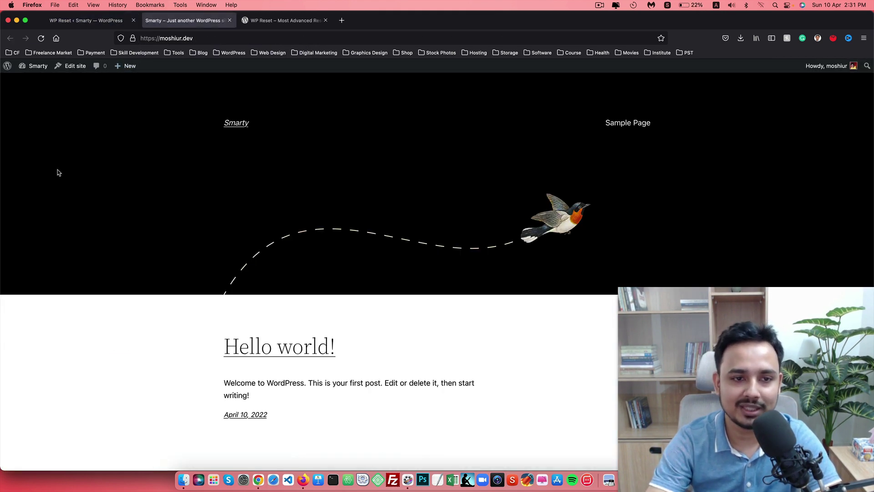
pyautogui.click(41, 38)
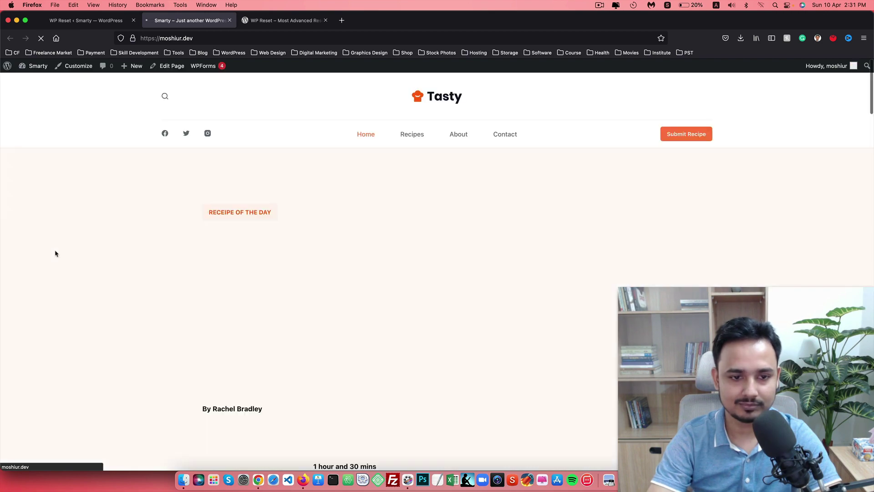
pyautogui.scroll(-10, 140, 279)
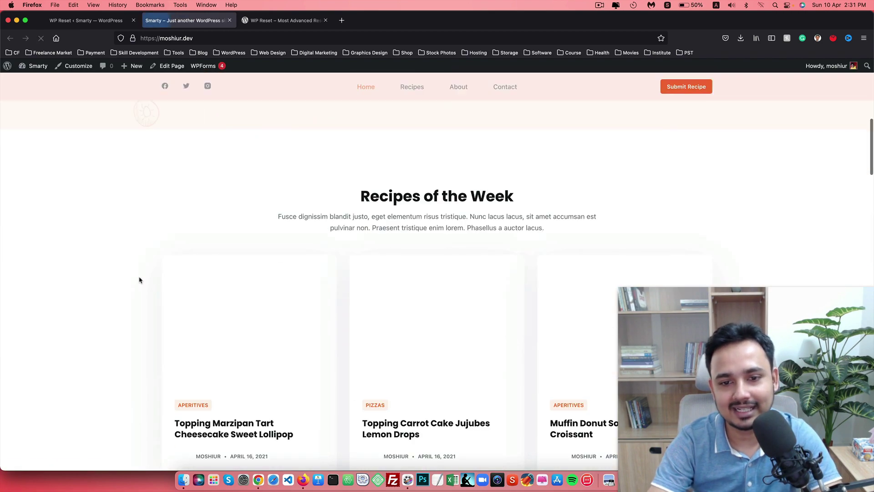
pyautogui.scroll(-5, 140, 279)
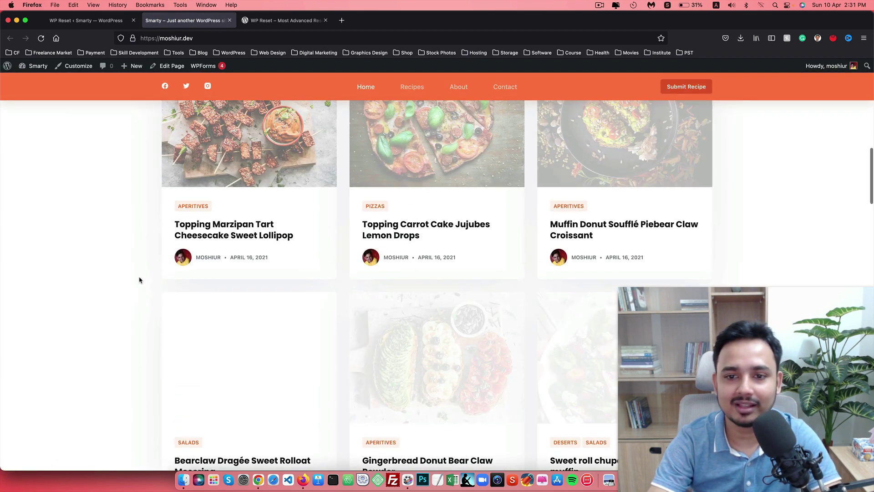
pyautogui.scroll(10, 139, 279)
pyautogui.scroll(5, 140, 279)
pyautogui.click(86, 20)
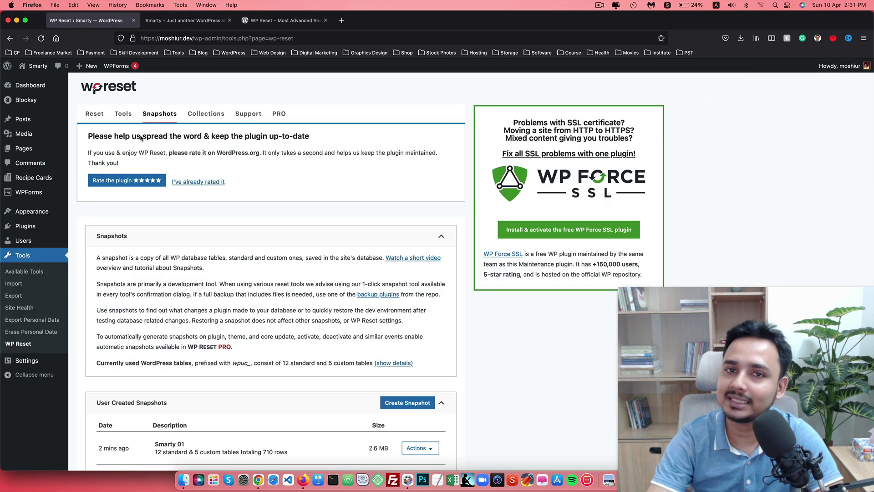
pyautogui.click(184, 20)
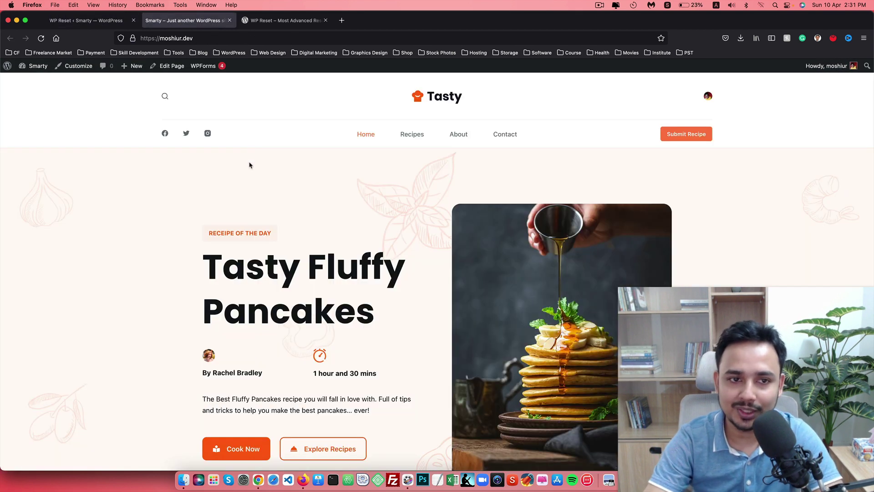